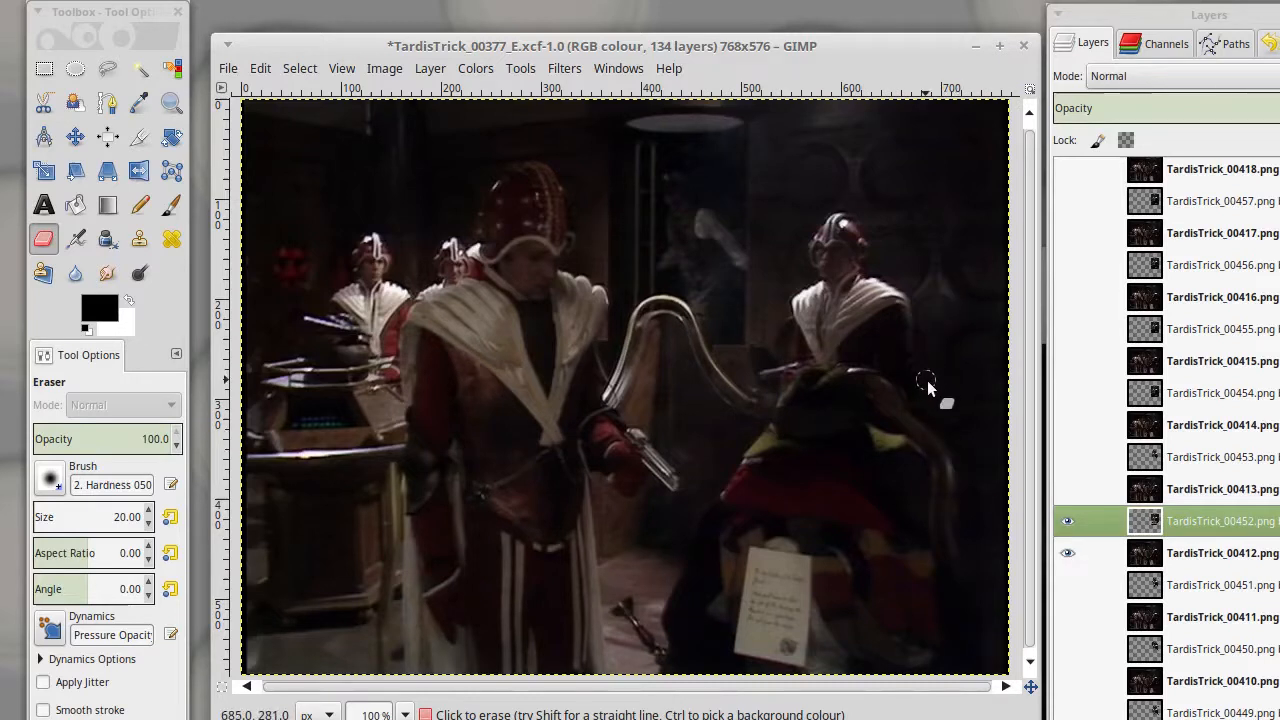
- Erase more of the TardisTrick_00452 body layer below the guard's torso, toggling the TardisTrick_00412 frame's visibility to check the cut-out
left_click(1066, 551)
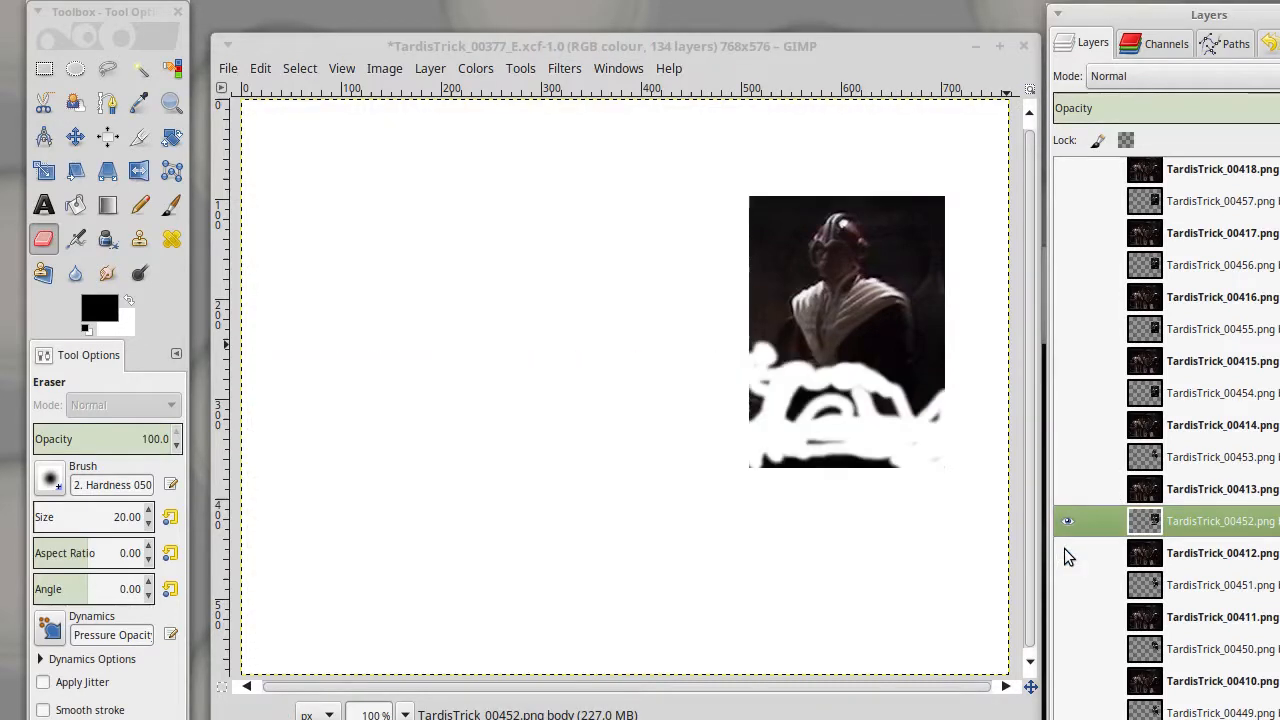
left_click(1066, 551)
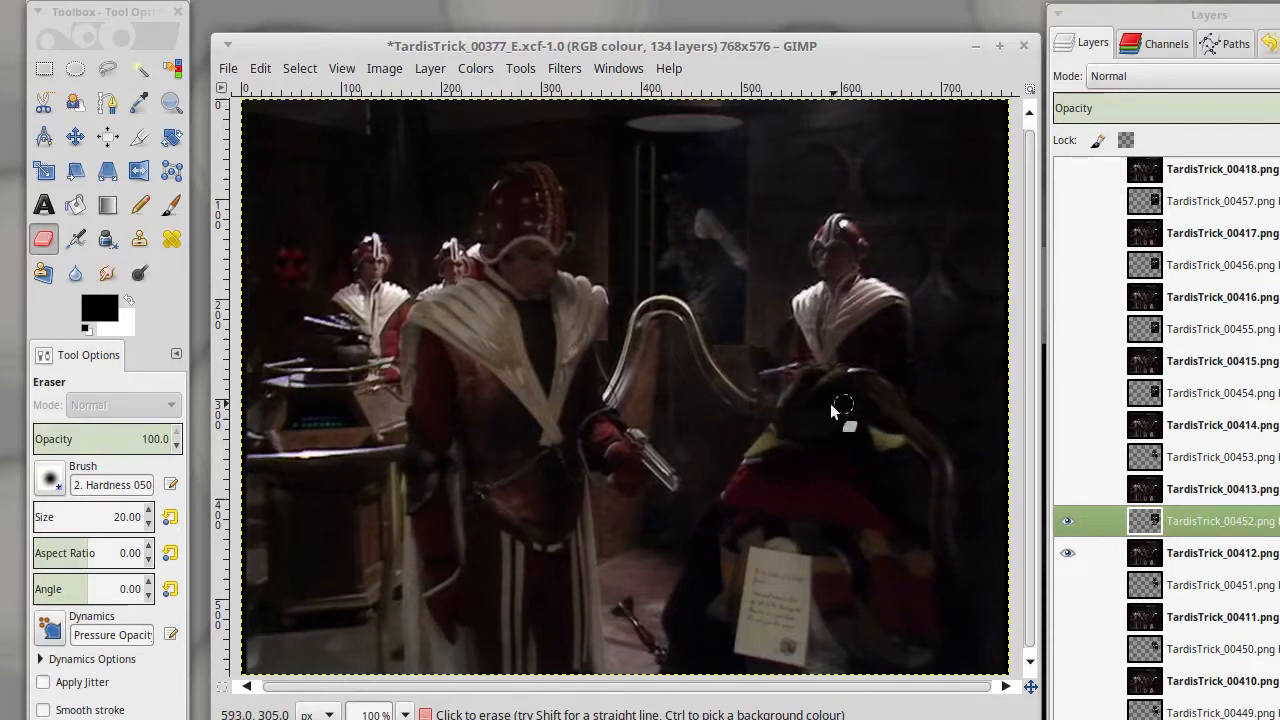
left_click(1066, 551)
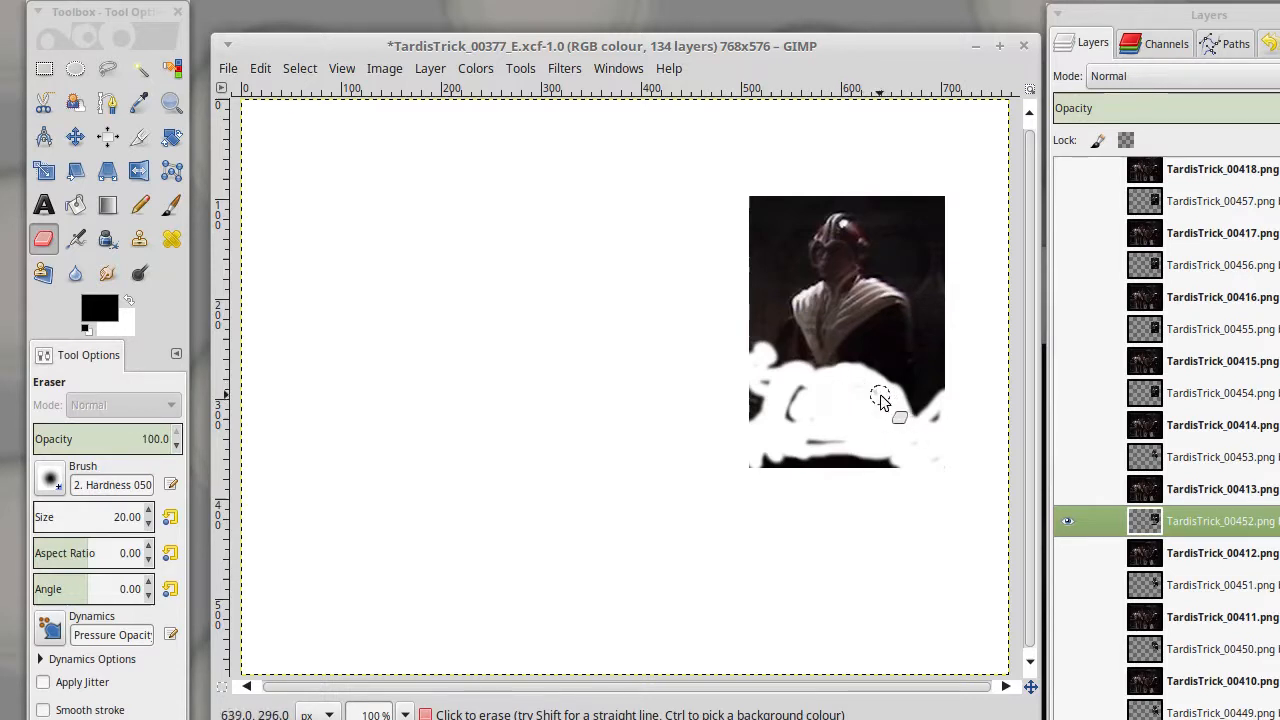
left_click(1062, 553)
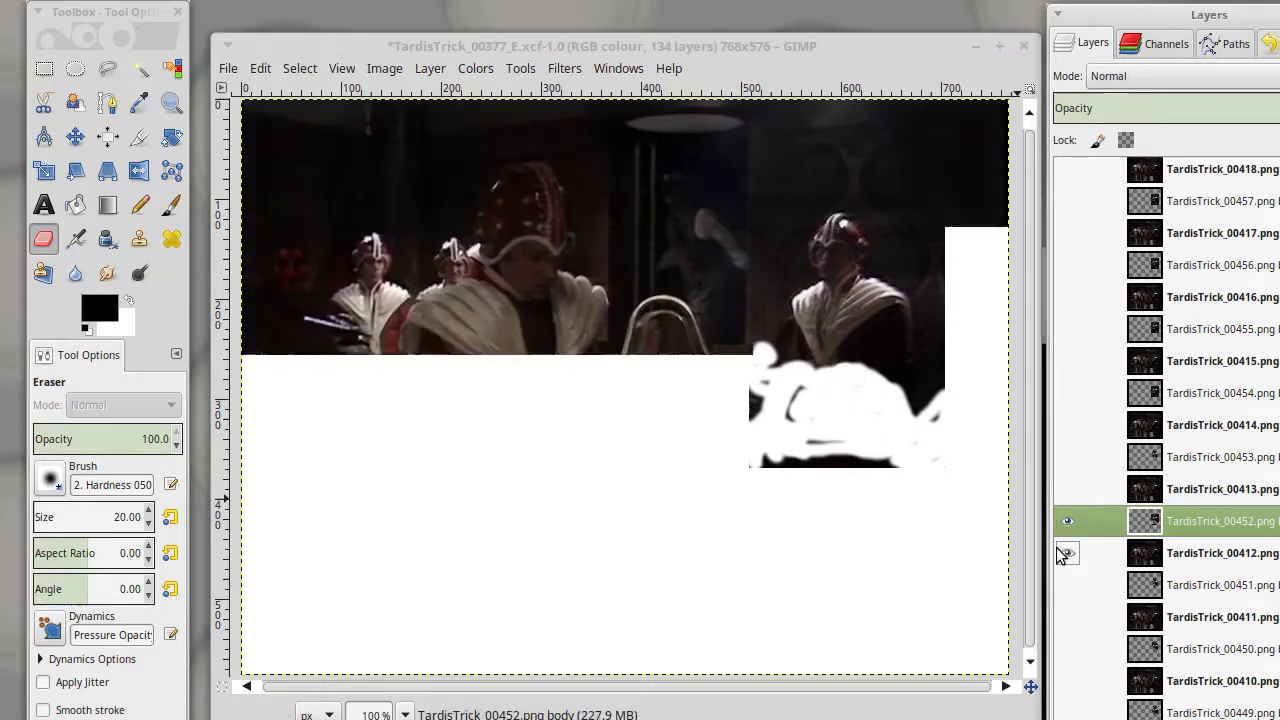
left_click(1064, 553)
mouse_move(895, 470)
left_mouse_down()
mouse_move(751, 467)
mouse_move(869, 450)
mouse_move(902, 467)
mouse_move(815, 462)
mouse_move(943, 467)
mouse_move(949, 419)
mouse_move(926, 441)
left_mouse_up()
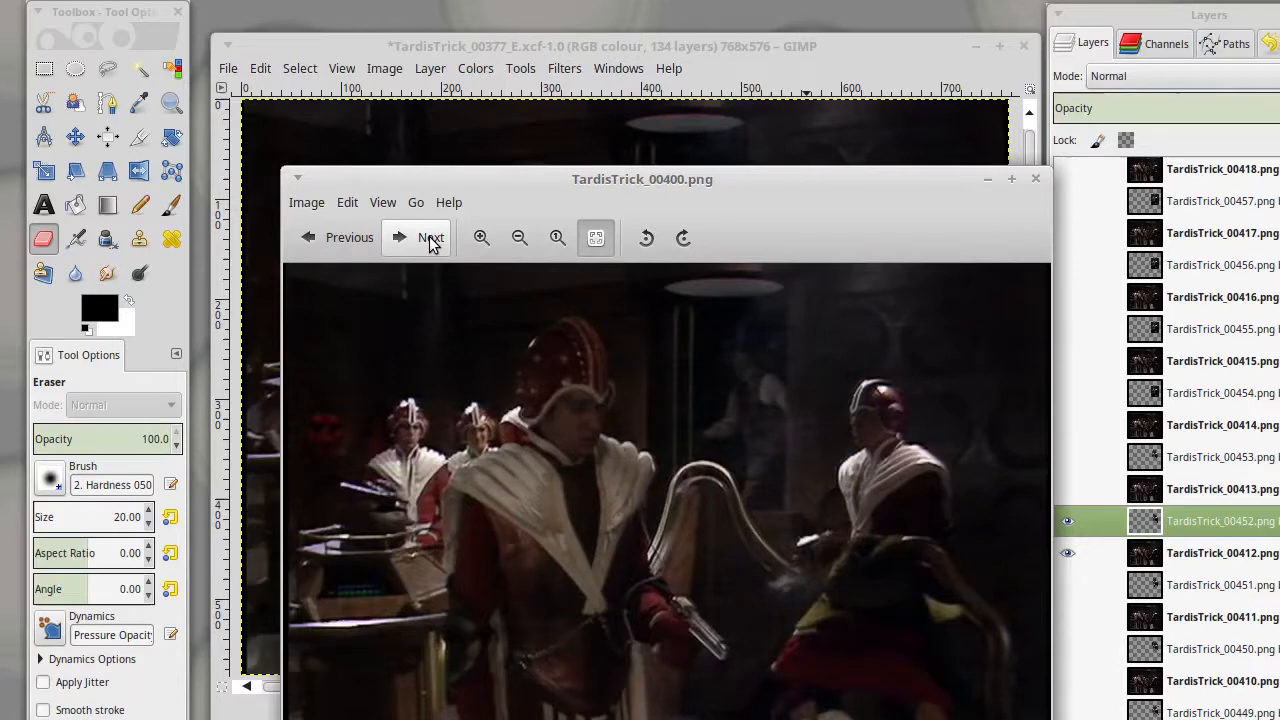
- Advance through the exported frames from TardisTrick_00400 to about TardisTrick_00433 in the image viewer to examine the guard's movement
left_click(430, 238)
left_click(430, 238)
left_click(430, 238)
left_click(430, 238)
left_click(430, 238)
left_click(430, 240)
left_click(430, 240)
left_click(430, 240)
left_click(430, 240)
left_click(430, 240)
left_click(430, 240)
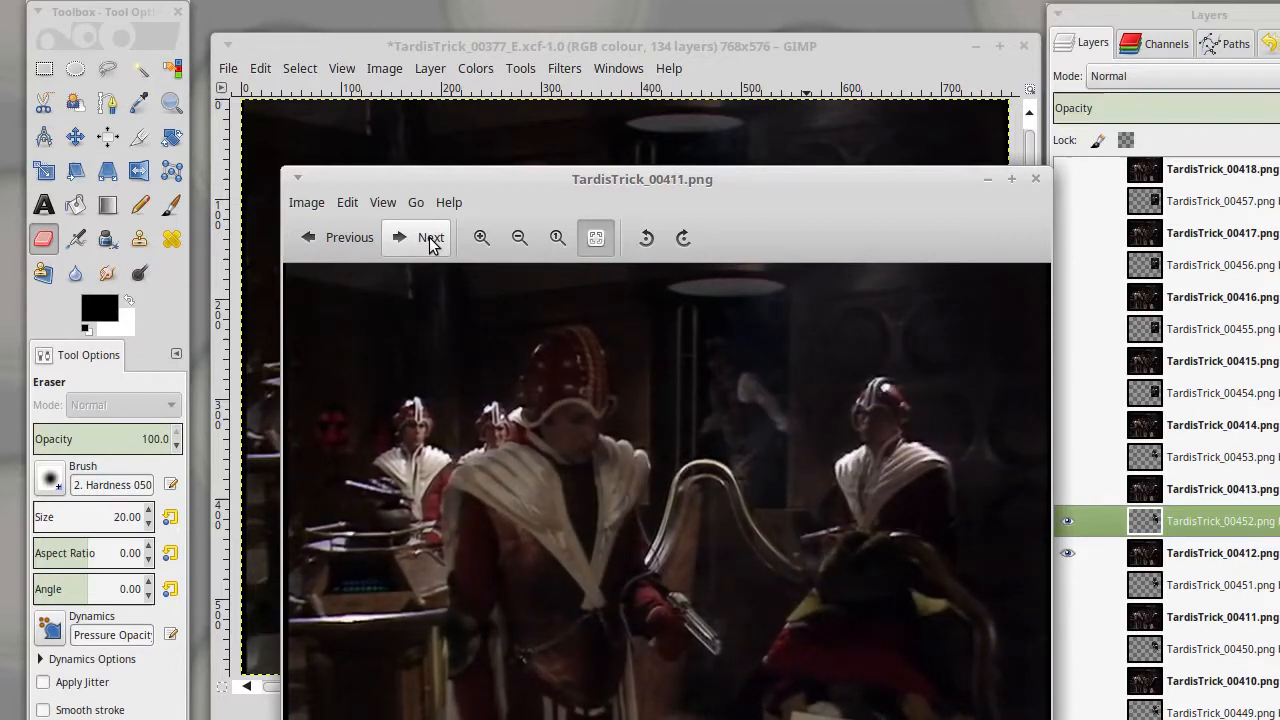
left_click(430, 240)
- Move back and forth through the exported frames around TardisTrick_00412 to compare the guard between neighbouring frames
key("Right")
key("Left")
key("Left")
key("Left")
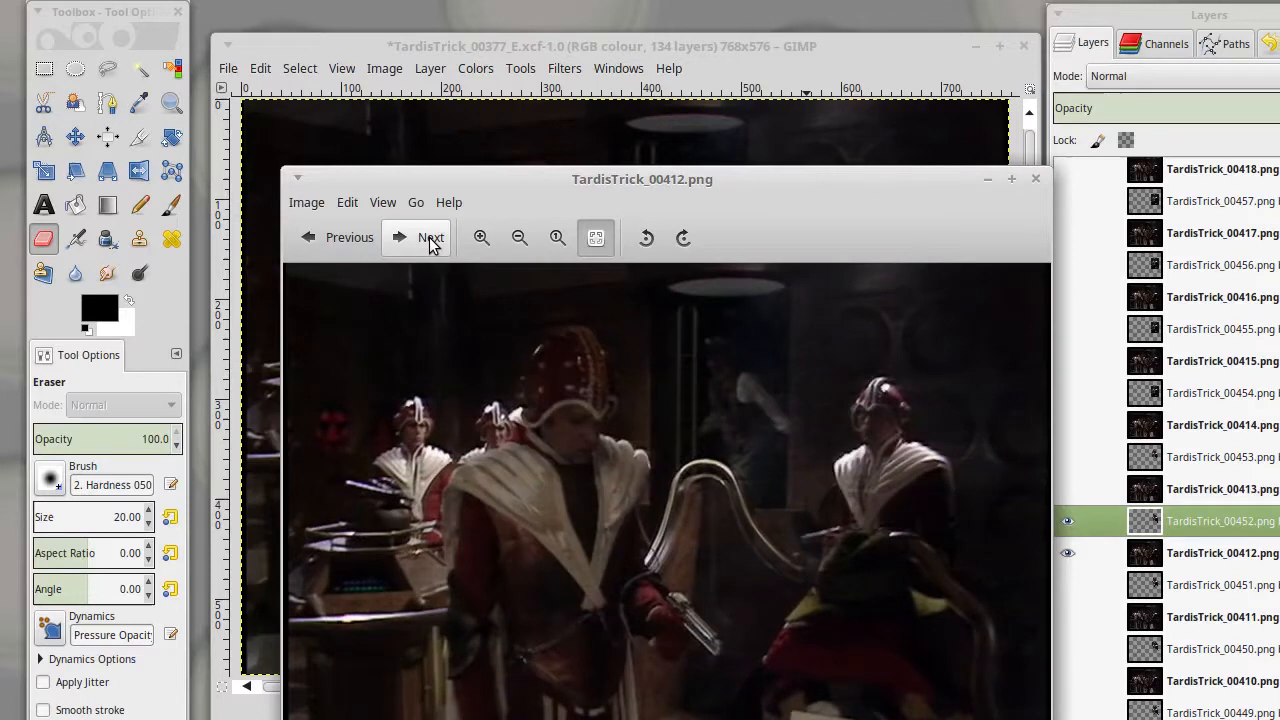
key("Left")
key("Right")
key("Right")
key("Right")
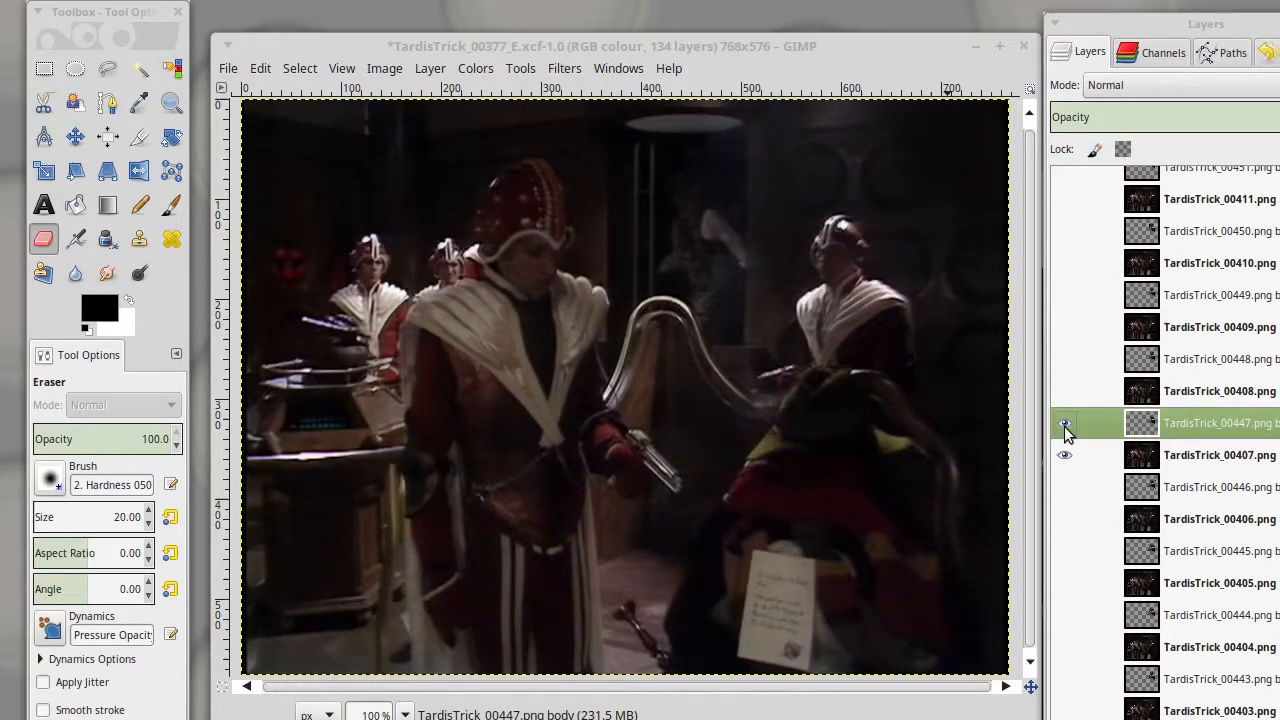
- In GIMP, make only the TardisTrick_00409 frame and its TardisTrick_00449 body layer visible
left_click(1066, 431)
left_click(1066, 431)
left_click(1064, 455)
left_click(1064, 455)
left_click(1064, 455)
left_click(1064, 430)
left_click(1064, 430)
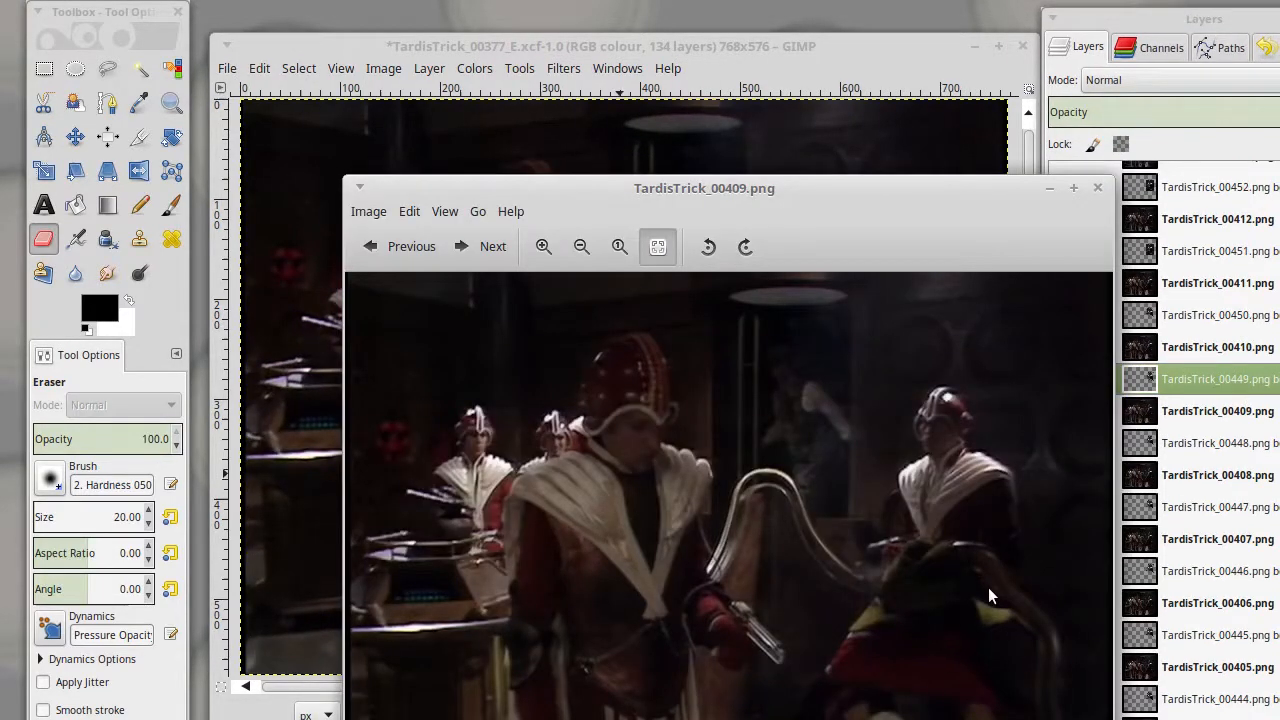
- Compare exported frame TardisTrick_00409 with its neighbouring frames in the image viewer
key("Right")
key("Left")
key("Right")
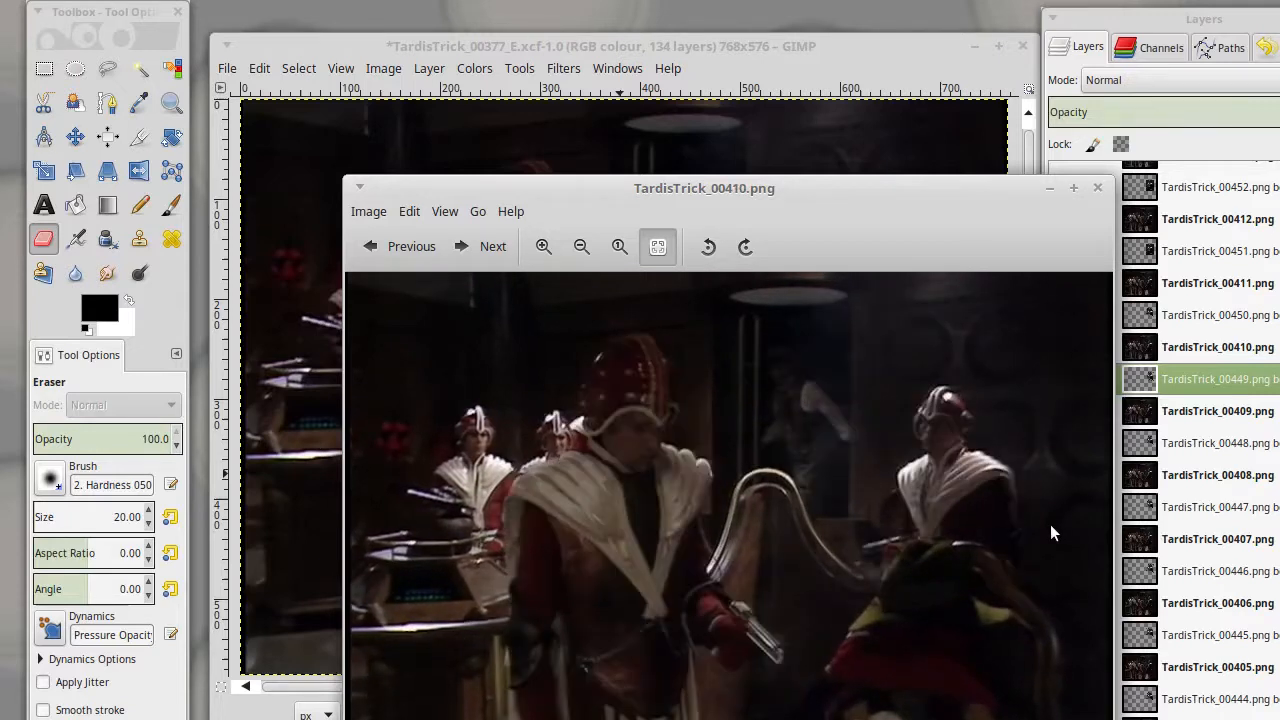
key("Left")
key("Left")
key("Right")
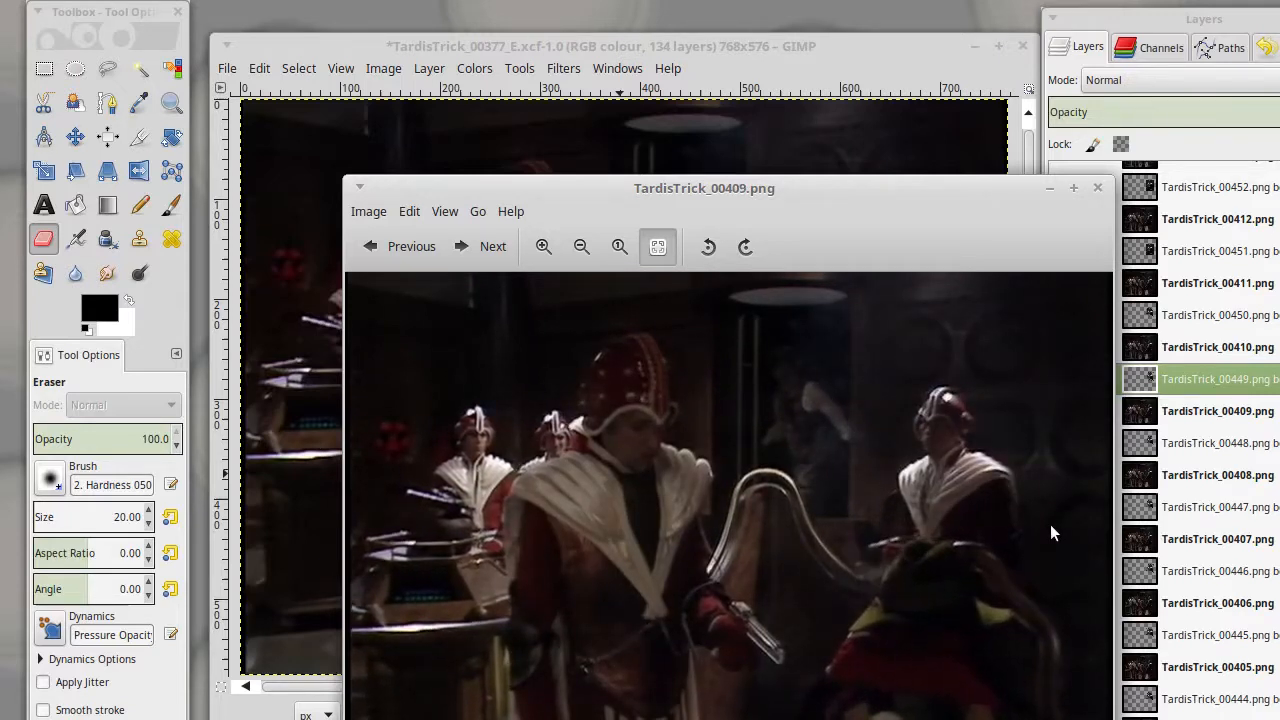
- Return to GIMP and export the visible composite again to TardisTrick_00409.png
left_click(798, 52)
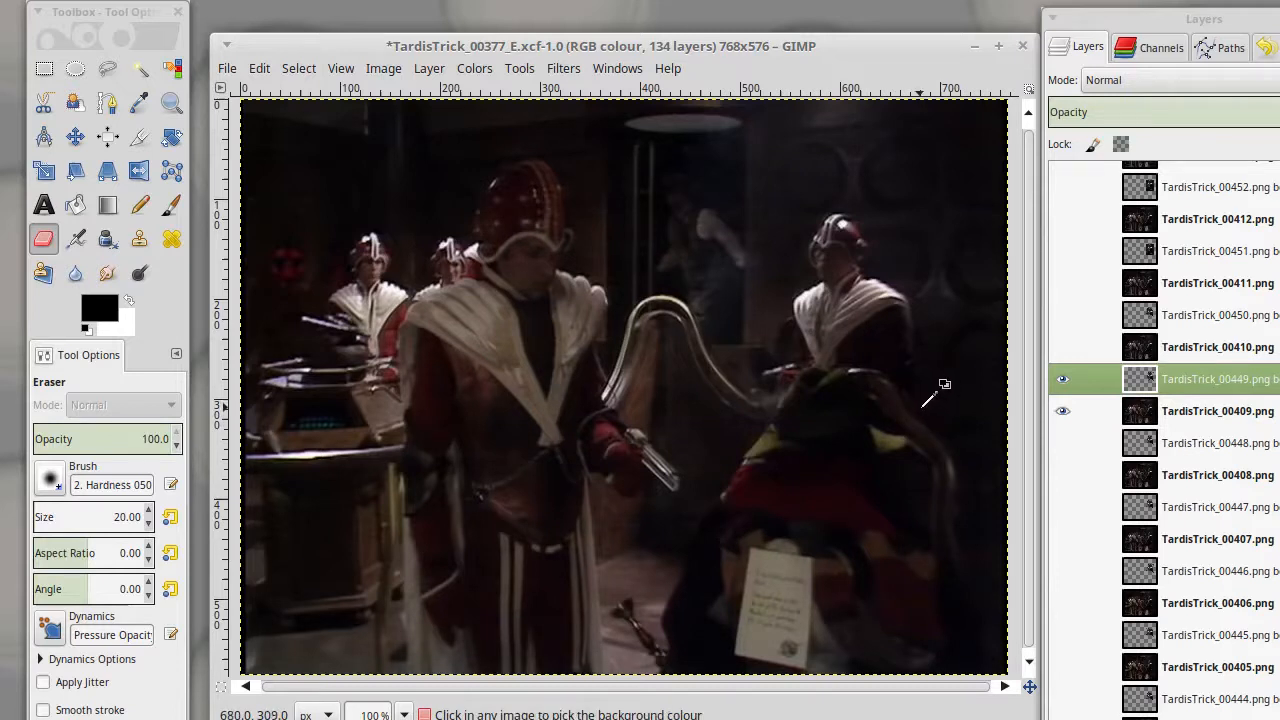
left_click(228, 69)
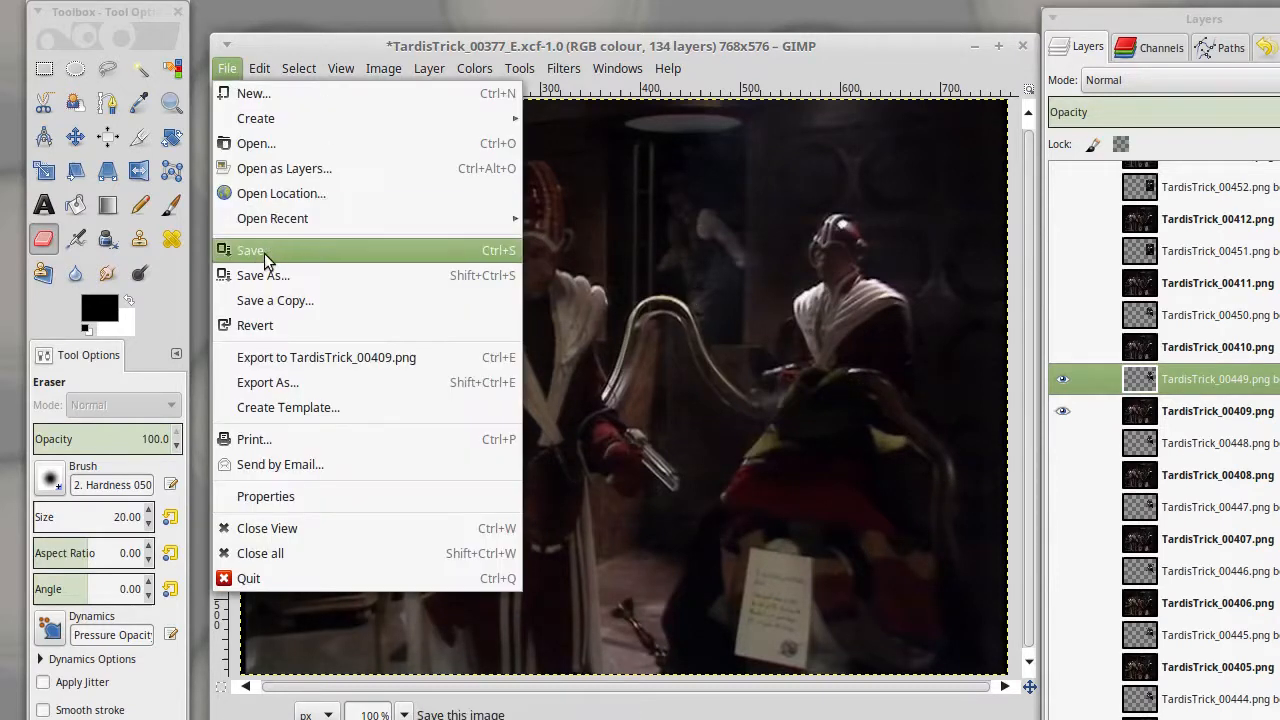
left_click(264, 356)
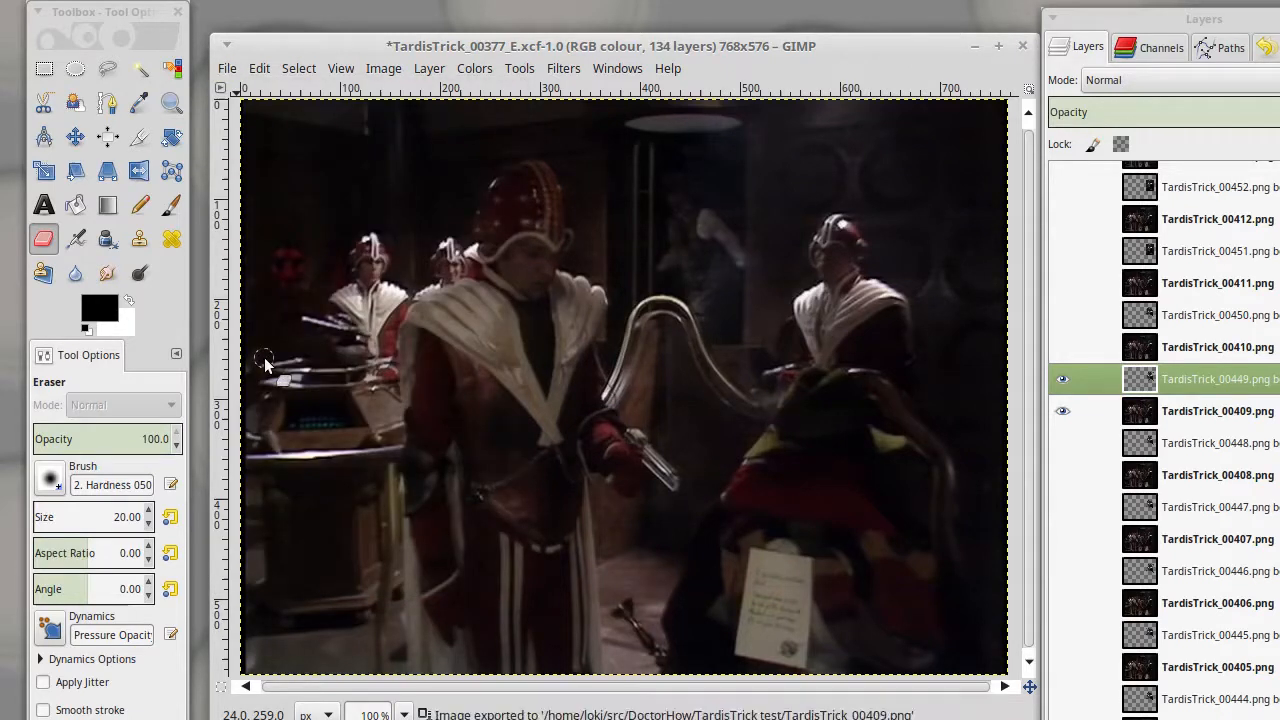
- Switch to the image viewer and advance through the exported frames, including TardisTrick_00396 and 00404, up to TardisTrick_00409
key("alt+Tab")
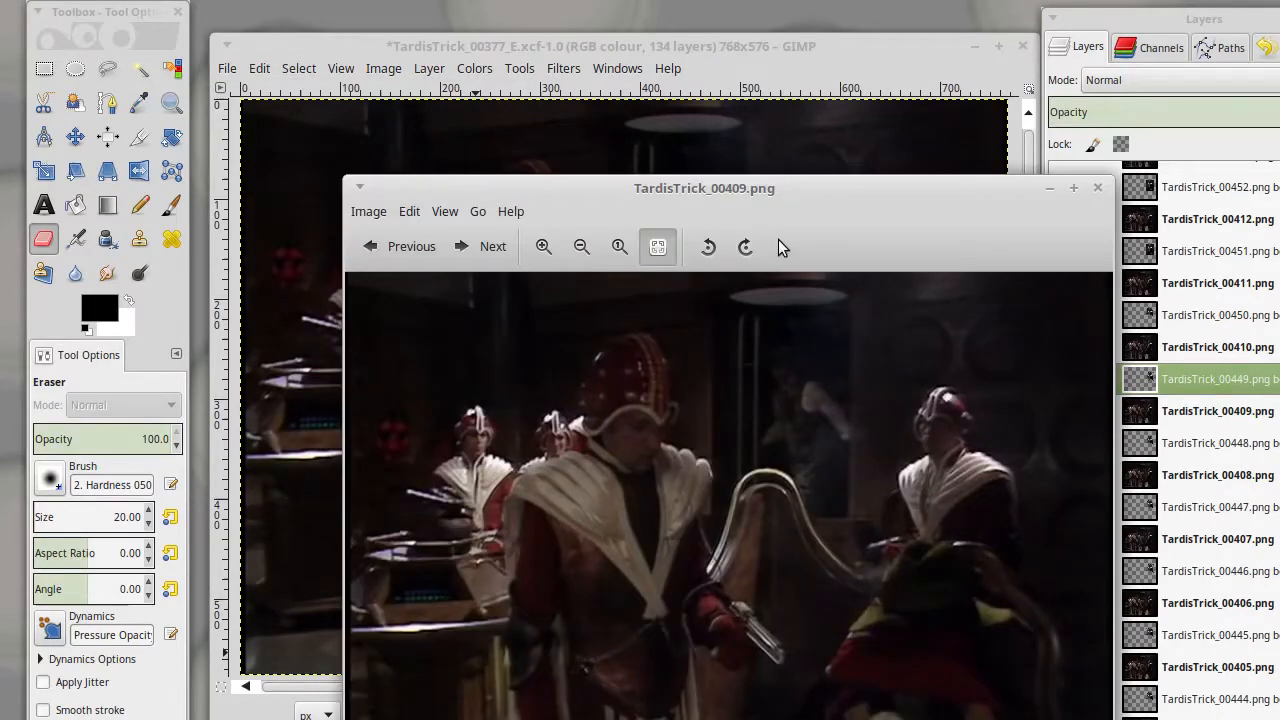
key("Right")
key("Right")
key("Right")
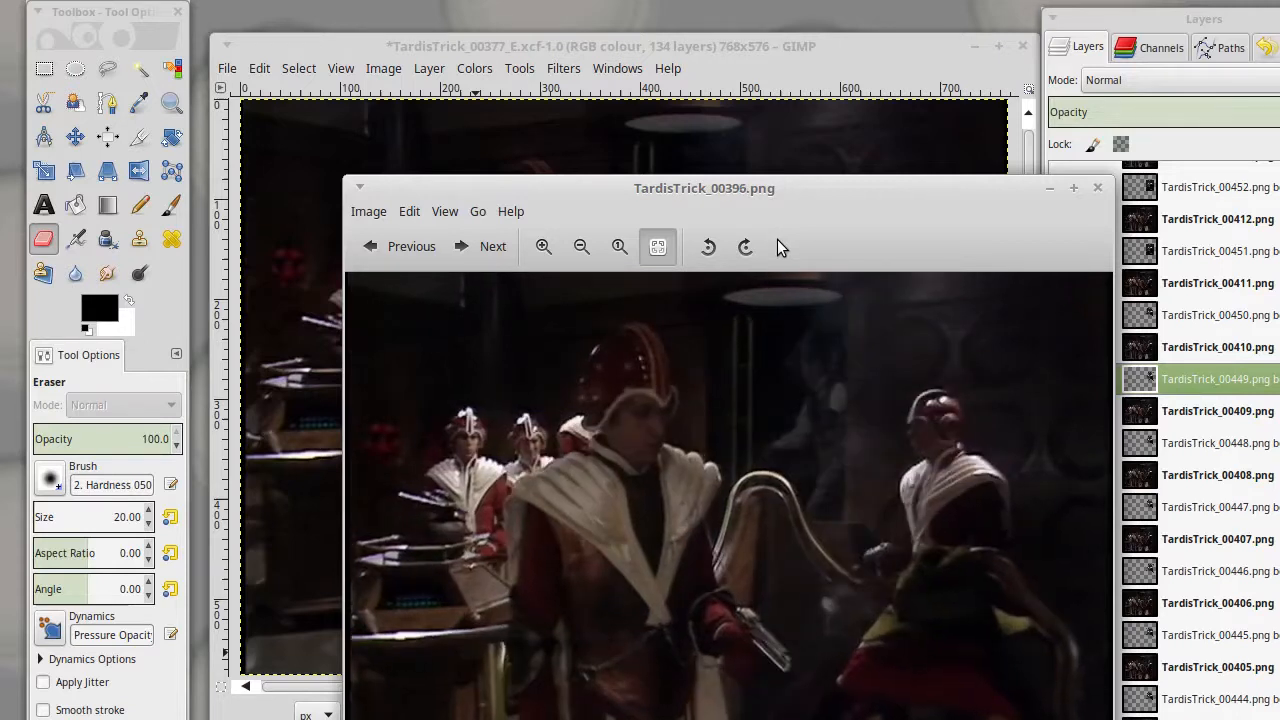
key("Right")
key("Right")
key("Right")
key("Right")
key("Right")
key("Right")
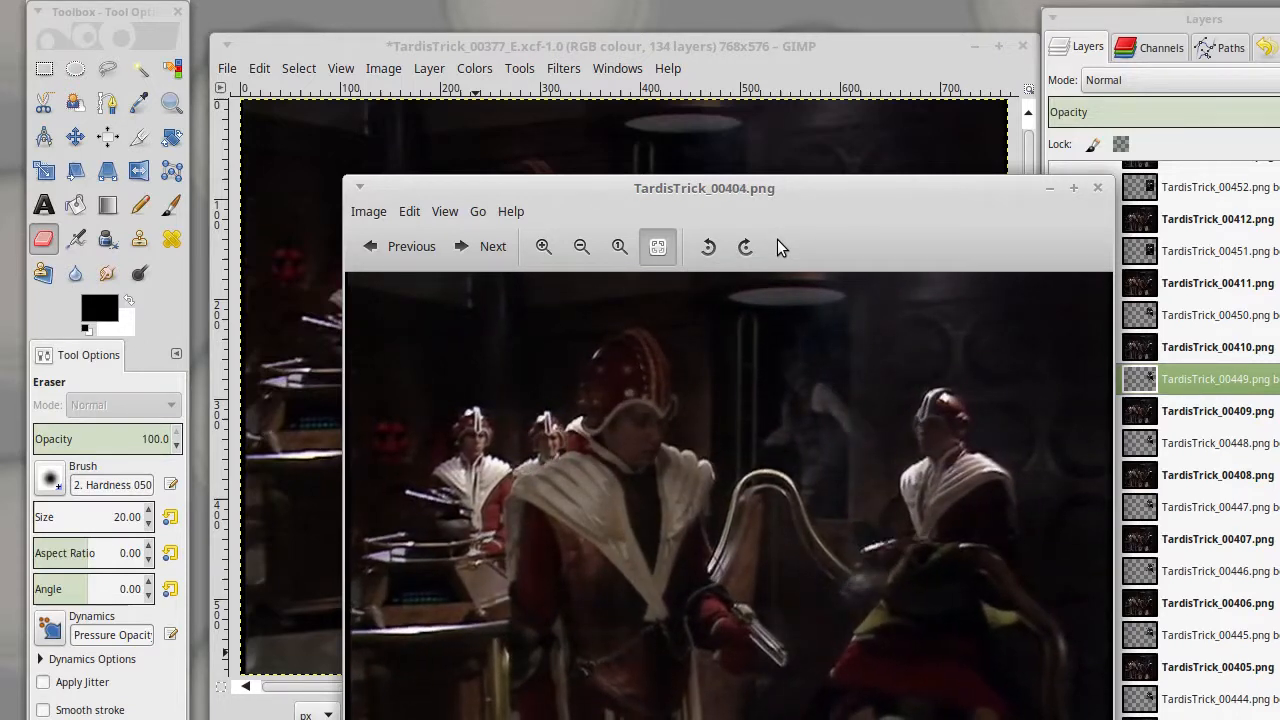
key("Right")
key("Right")
key("Right")
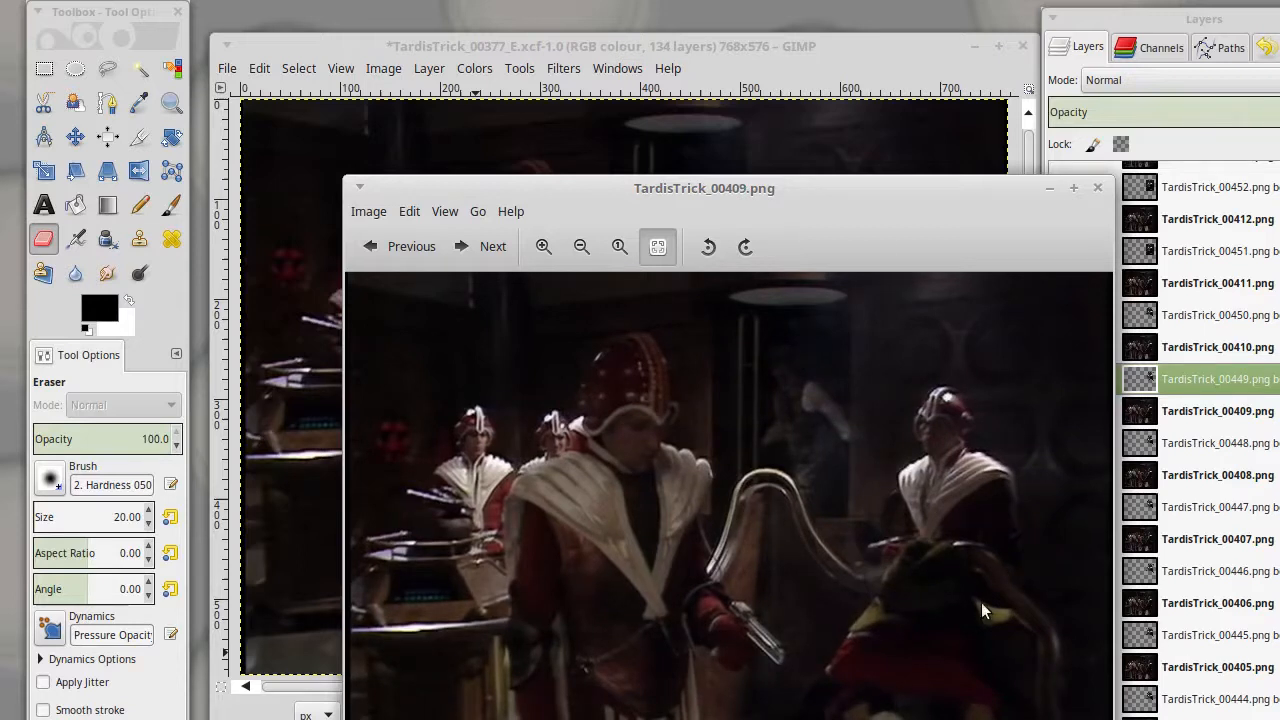
- Flip between exported frames TardisTrick_00408 and TardisTrick_00409 to compare the guard's position
key("Left")
key("Left")
key("Right")
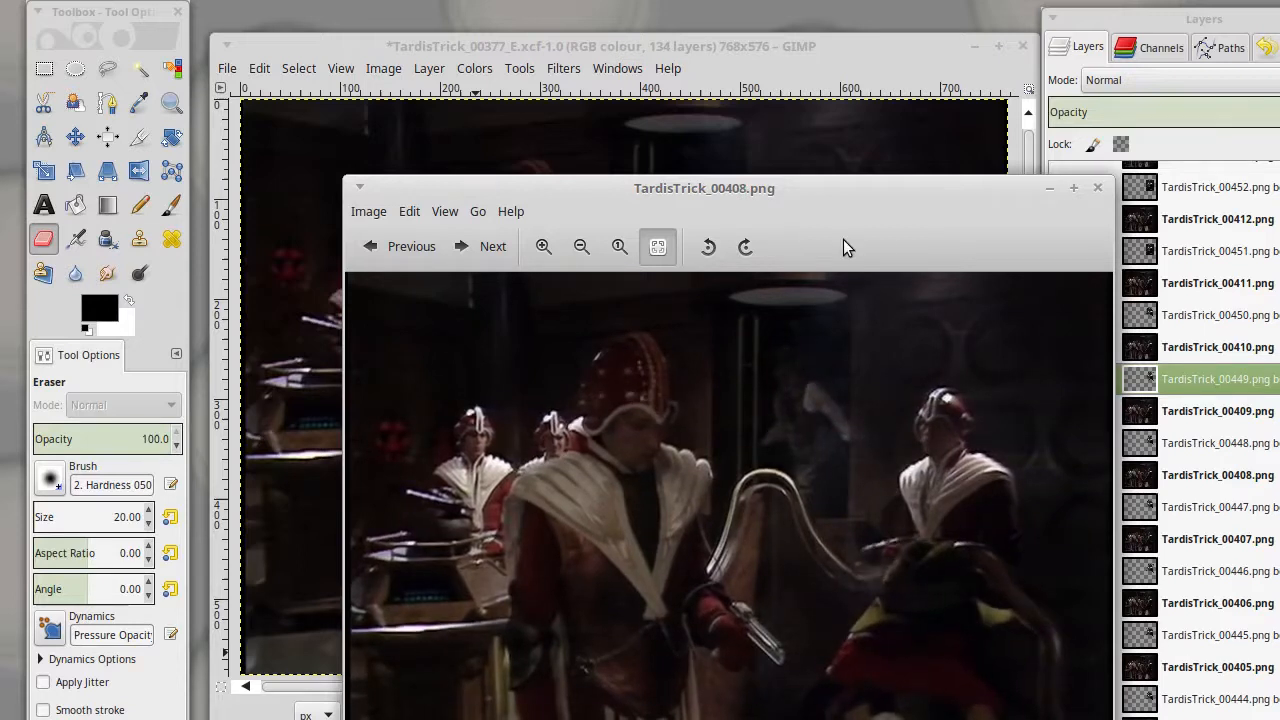
- In GIMP, show the TardisTrick_00456 body layer over frame TardisTrick_00416, toggling the frame's visibility to inspect the cut-out's edges
left_click(850, 47)
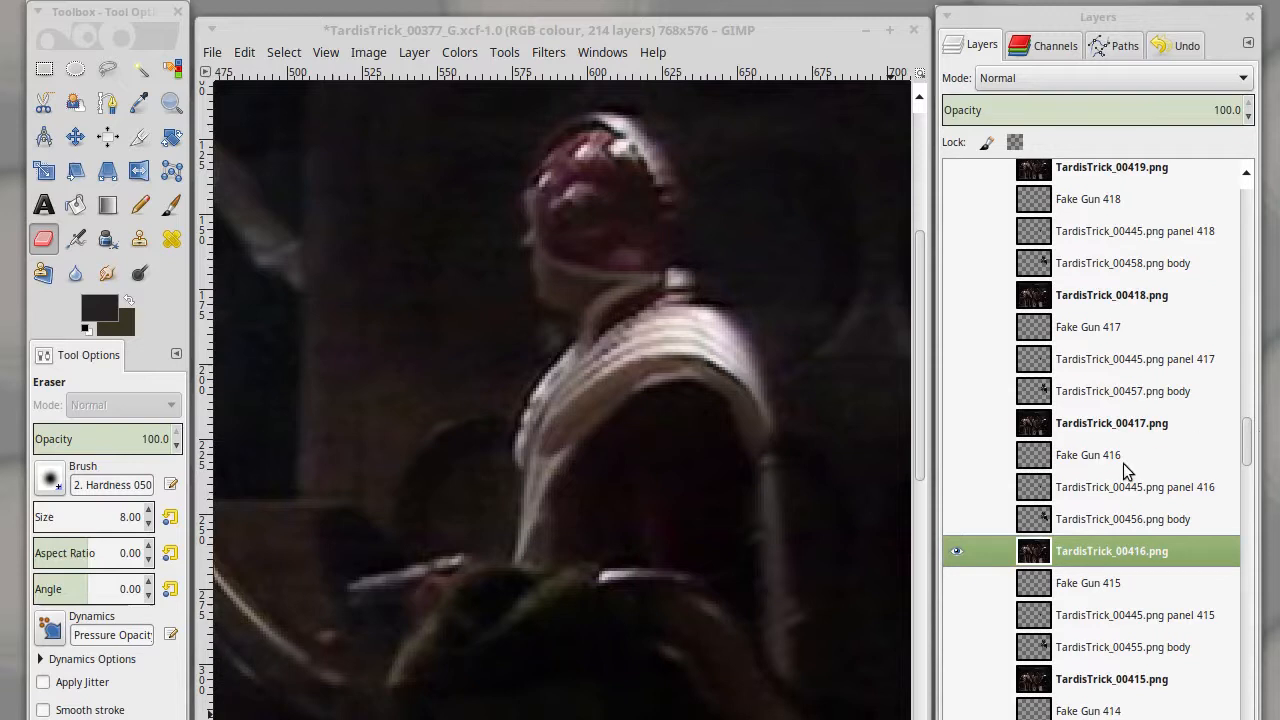
left_click(955, 512)
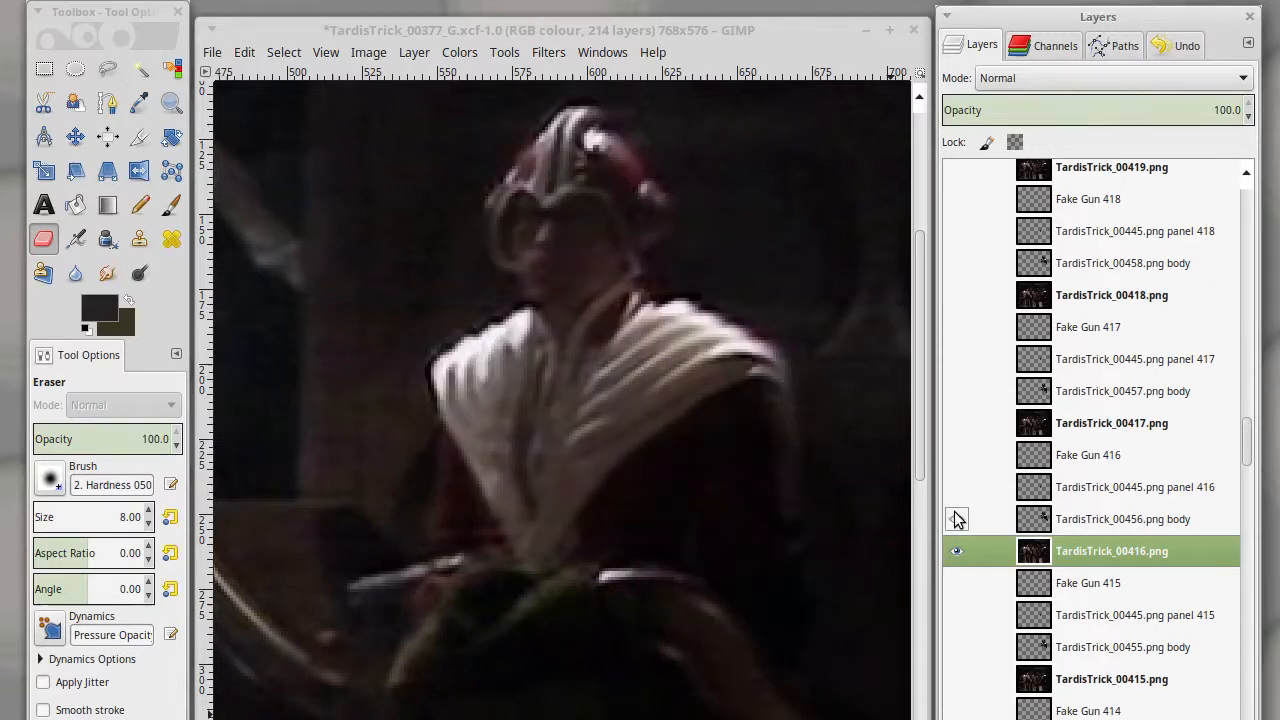
left_click(953, 553)
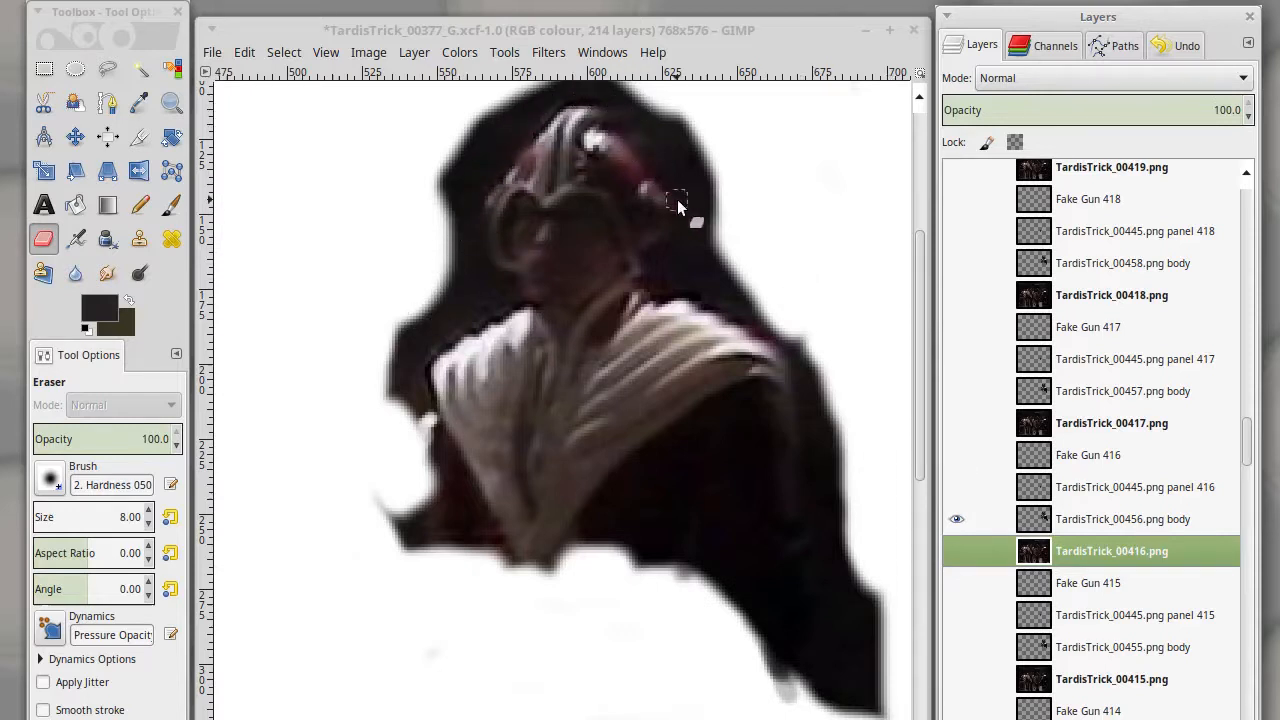
left_click(955, 551)
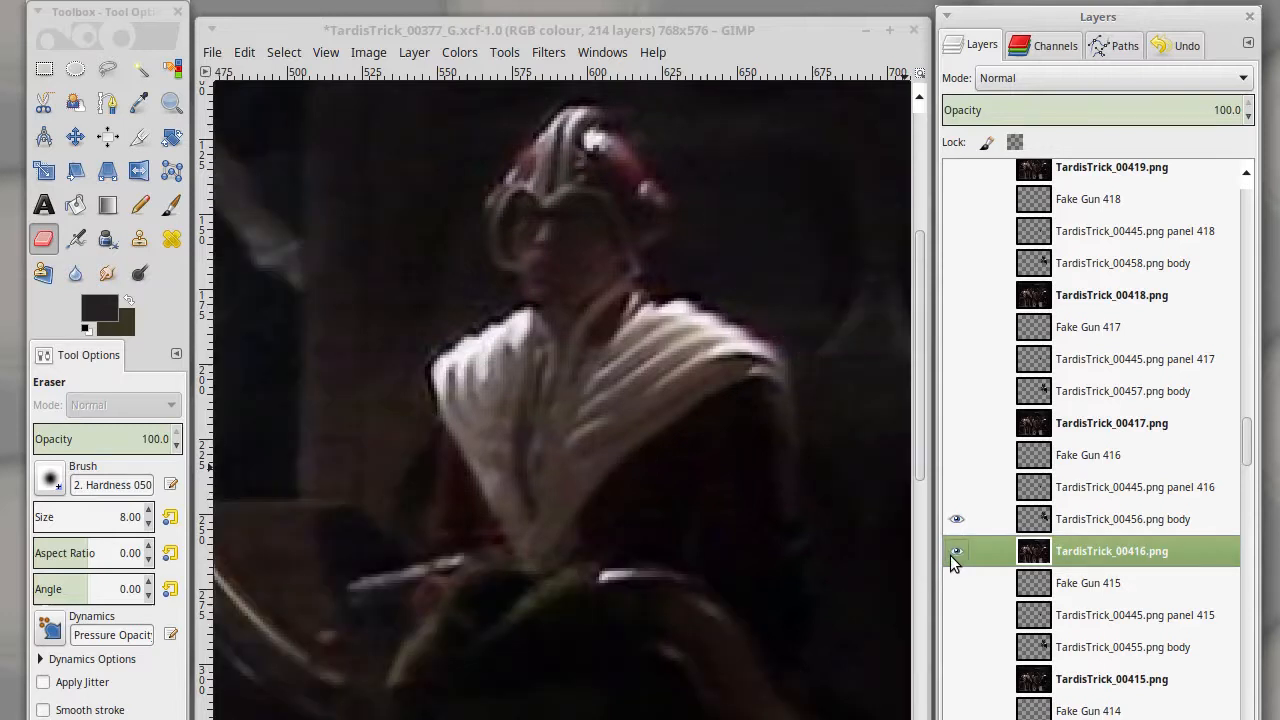
left_click(955, 551)
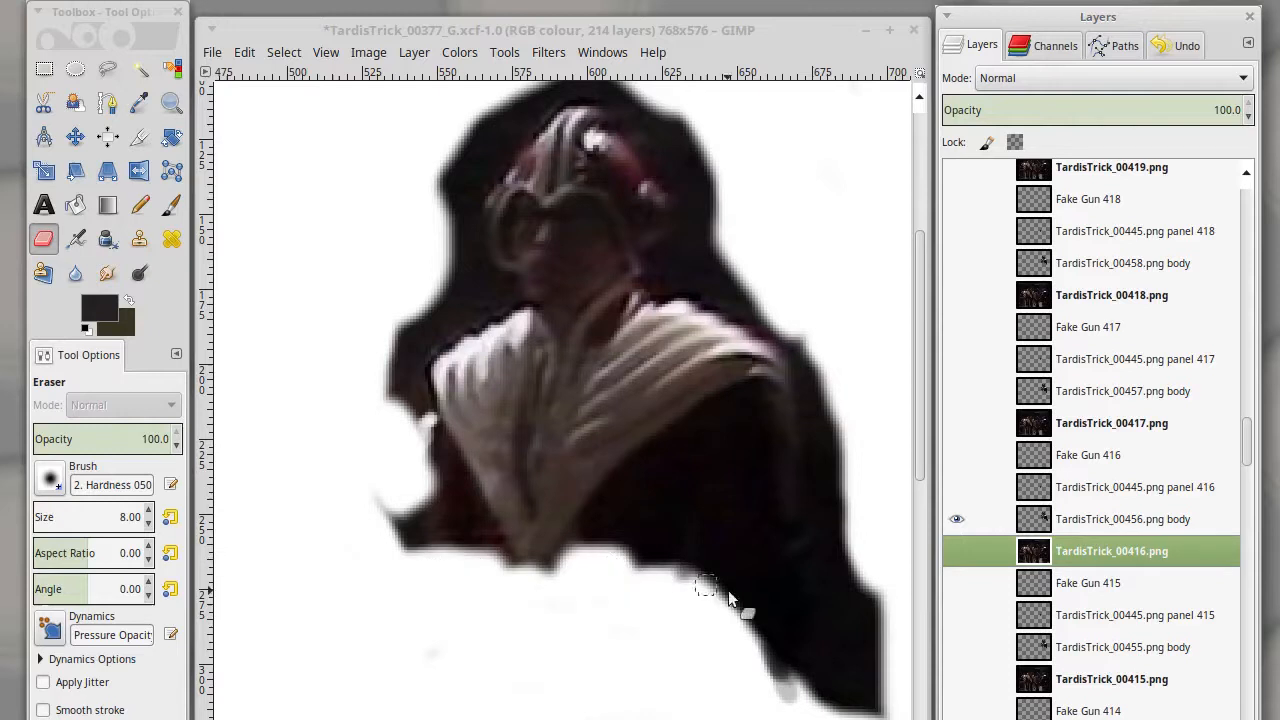
left_click(957, 551)
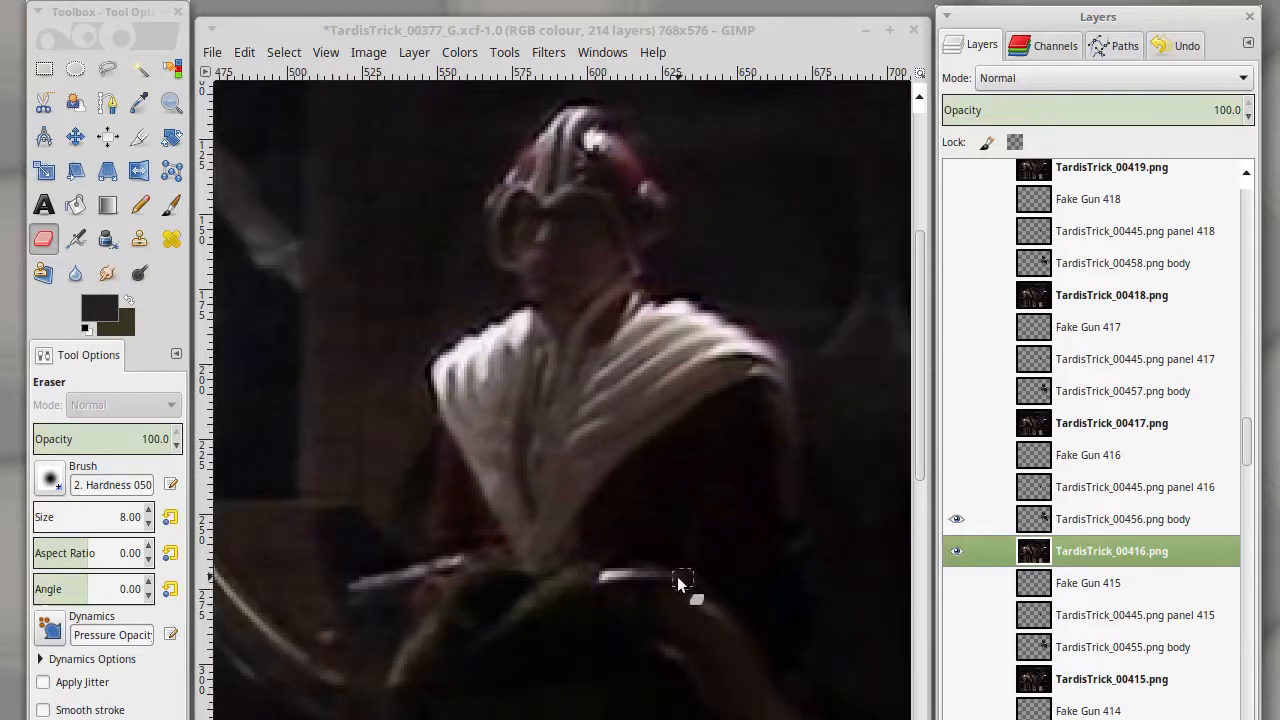
- Show the TardisTrick_00445.png panel 416 and Fake Gun 416 layers above the TardisTrick_00456 body layer
left_click(955, 517)
left_click(957, 487)
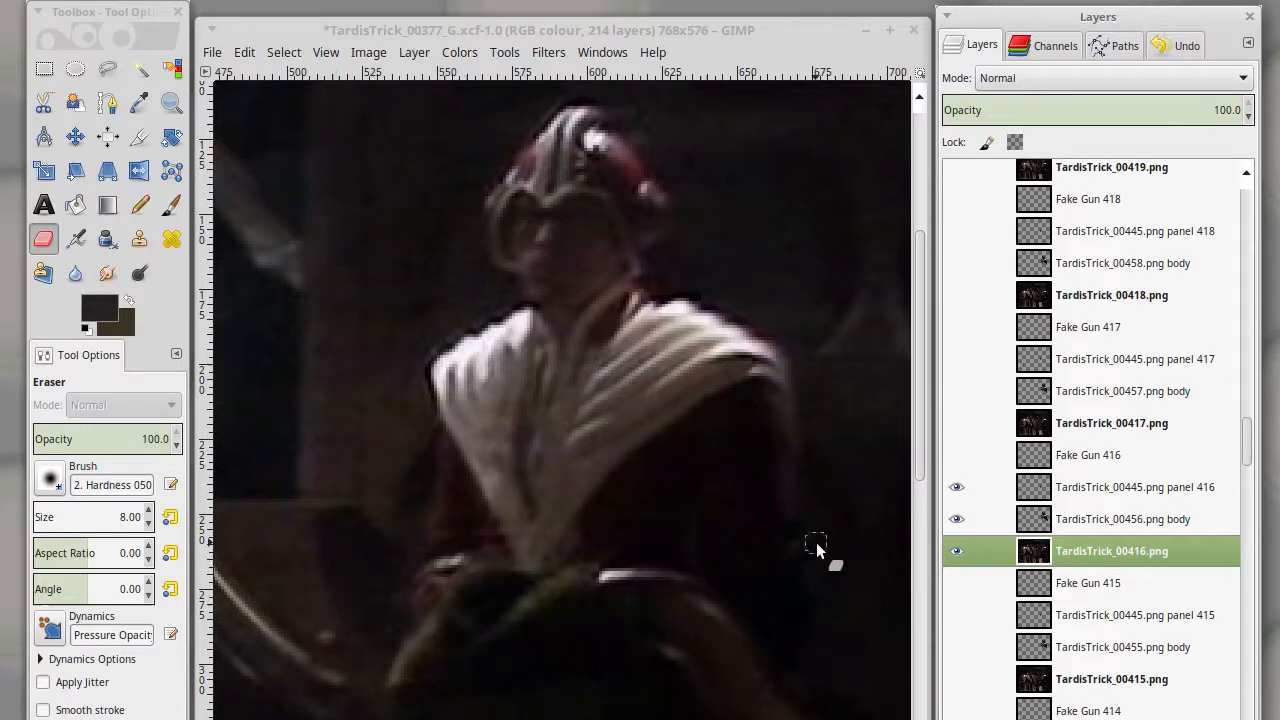
left_click(957, 456)
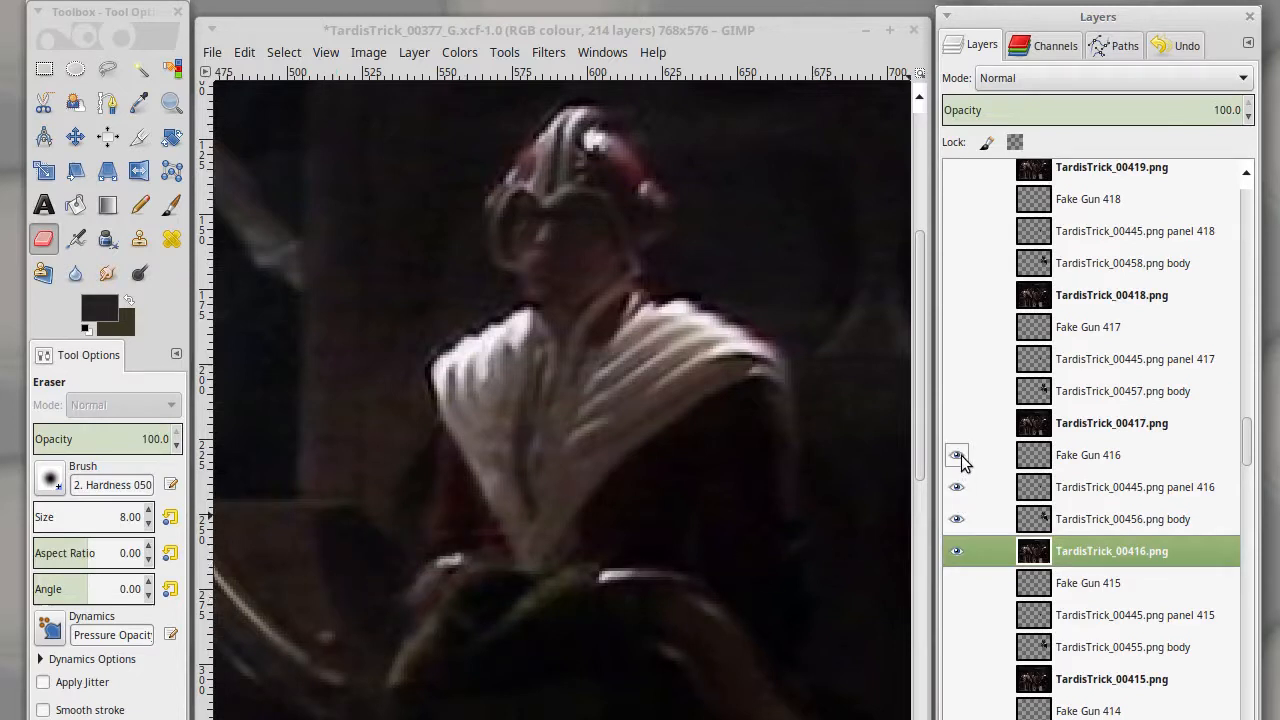